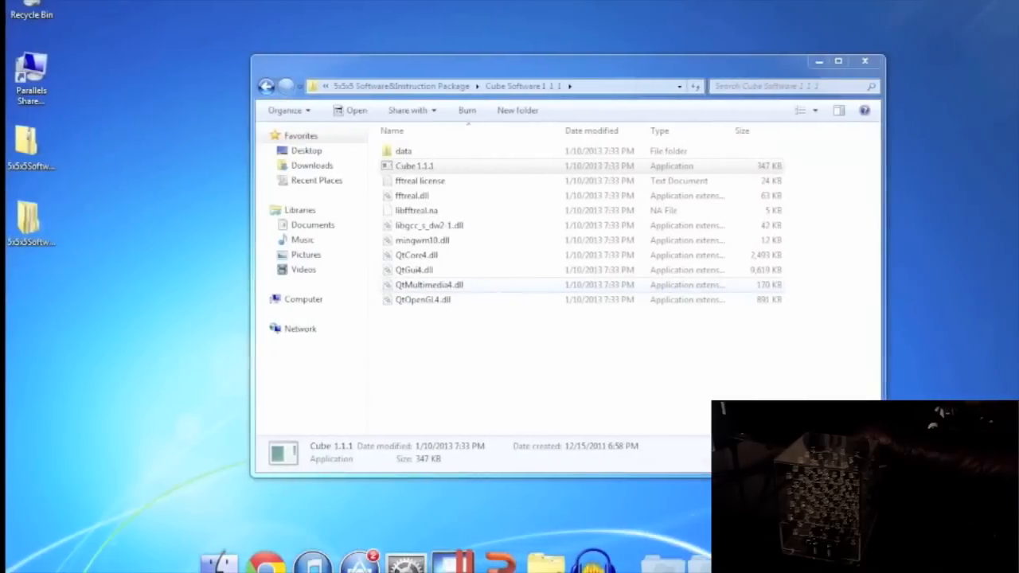
# Launch Cube 1.1.1 from the Cube Software folder, allowing it past the security warning.
pyautogui.doubleClick(417, 167)
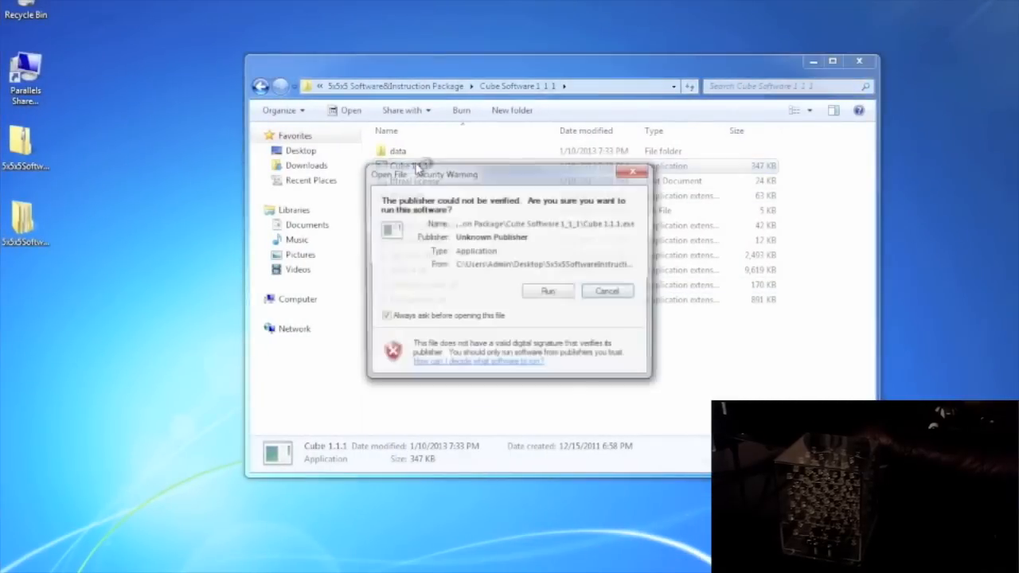
pyautogui.click(550, 292)
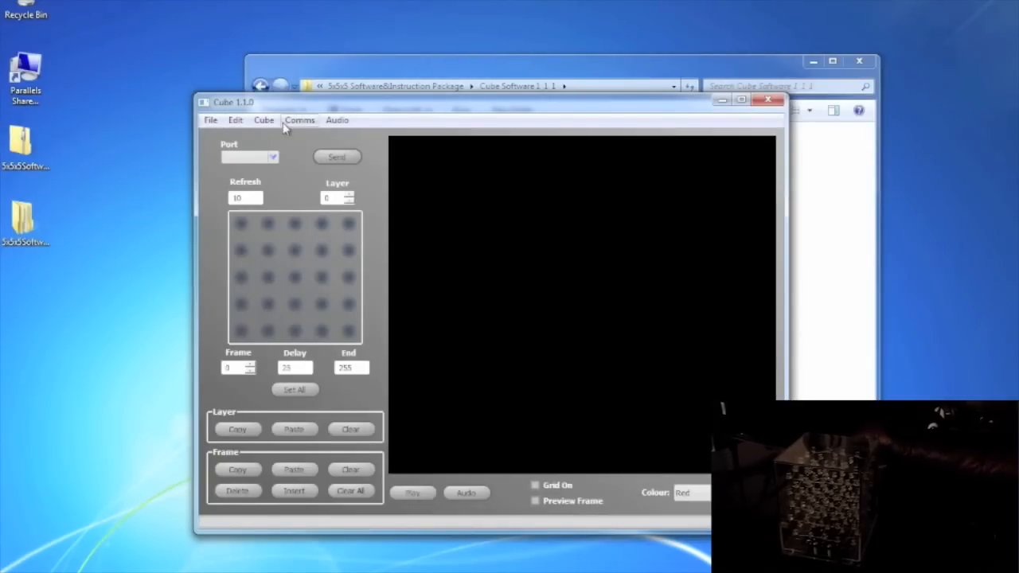
# Scan the serial ports to connect the cube on COM3 and enable Real Time mode.
pyautogui.click(297, 124)
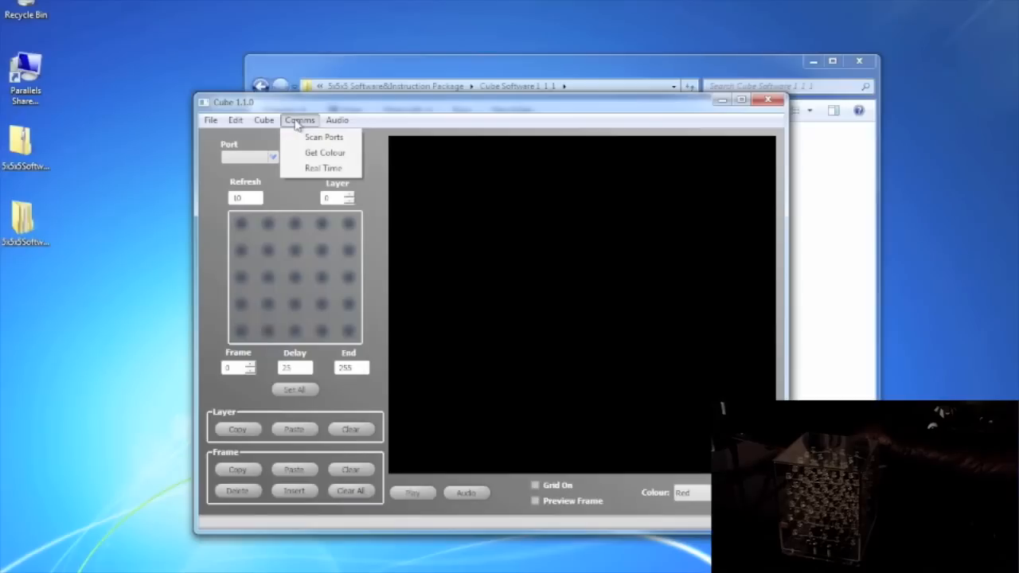
pyautogui.click(309, 139)
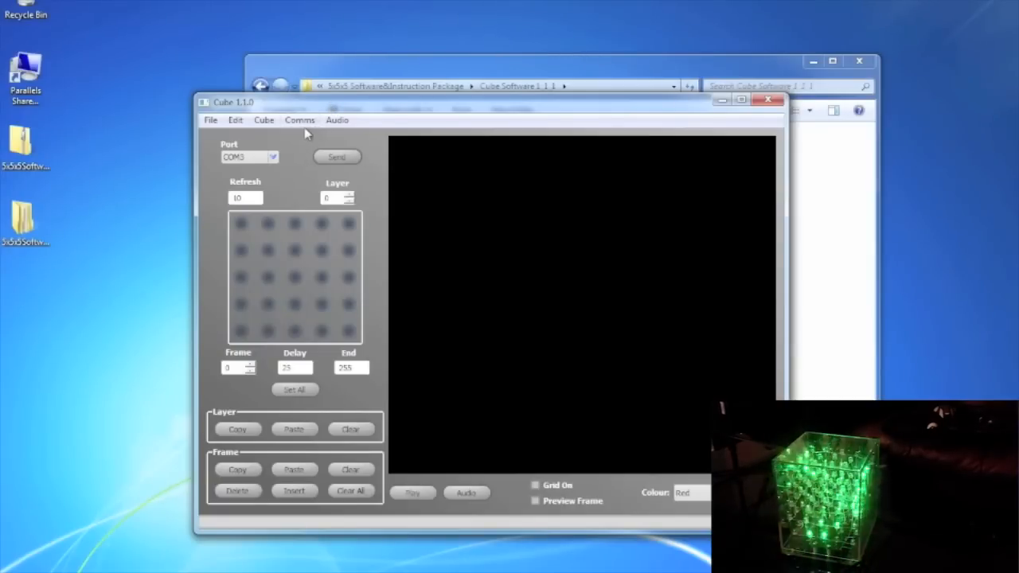
pyautogui.click(307, 125)
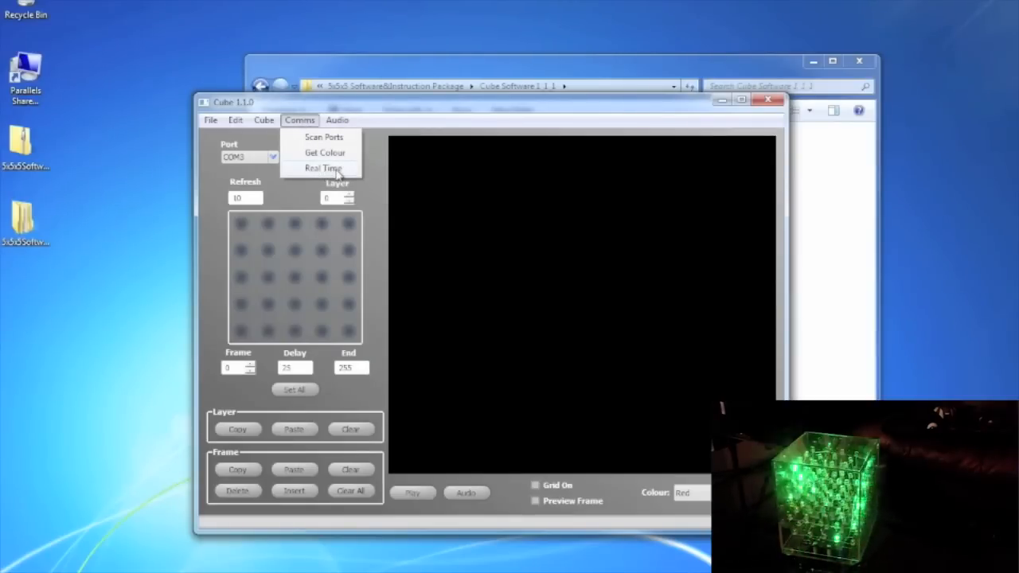
pyautogui.click(331, 170)
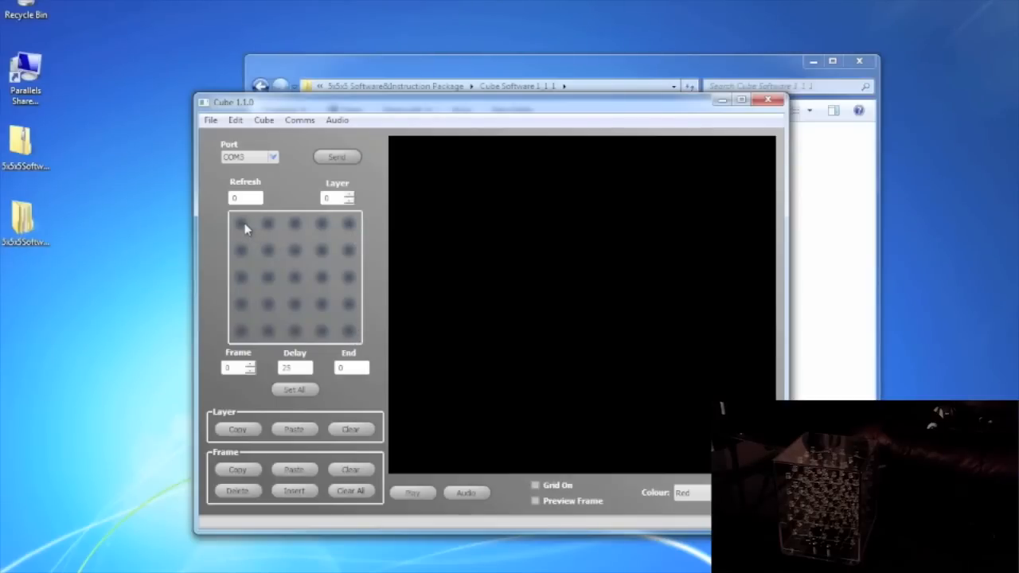
# Test a top-row LED, cycle Layer up to 4 and back to 0, and insert frames until End reads 4.
pyautogui.click(295, 225)
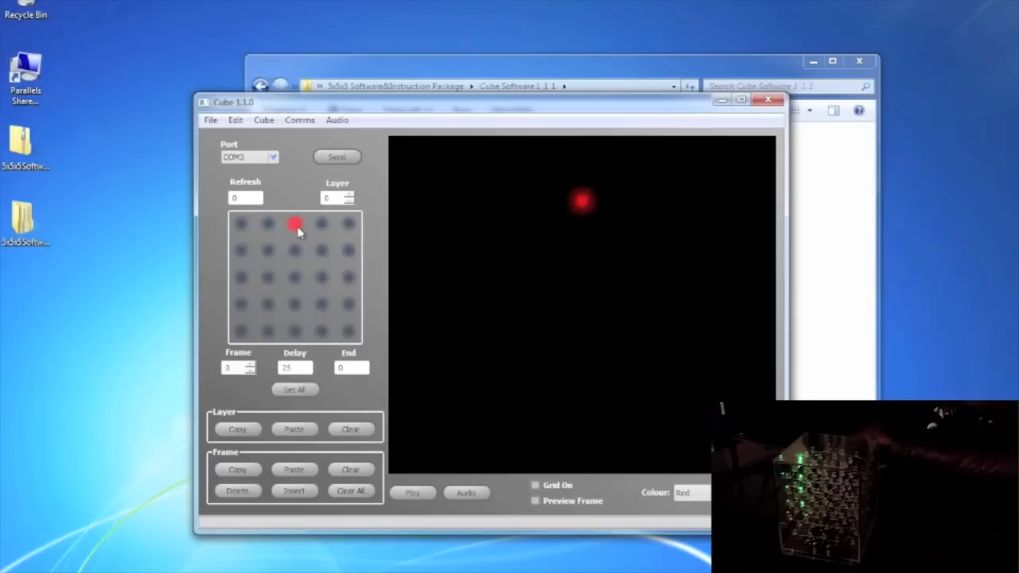
pyautogui.click(295, 227)
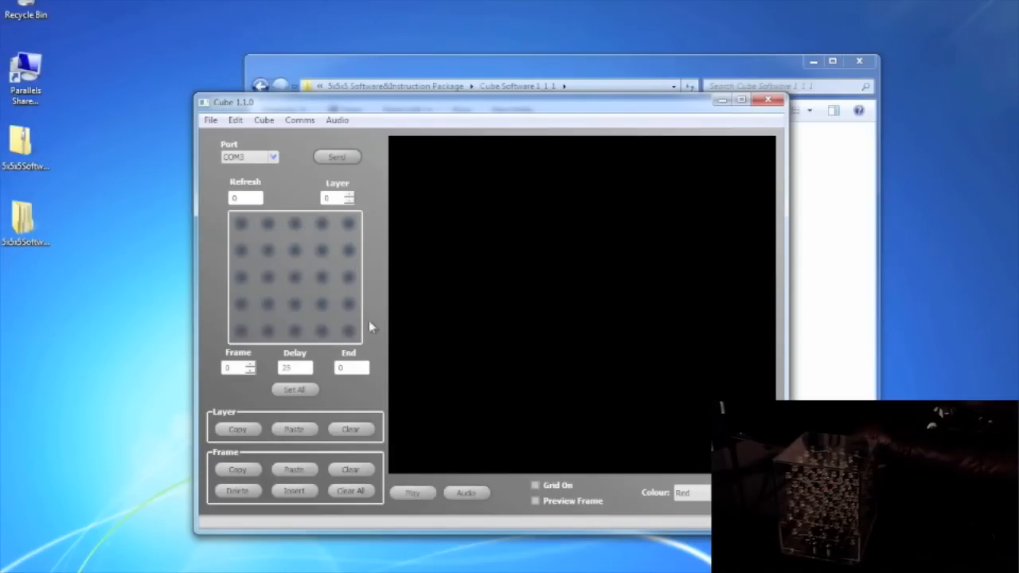
pyautogui.click(350, 199)
pyautogui.click(351, 196)
pyautogui.click(351, 195)
pyautogui.click(349, 201)
pyautogui.click(350, 201)
pyautogui.click(349, 201)
pyautogui.click(349, 201)
pyautogui.click(299, 492)
# On layer 0 of the current frame, light all five bottom-row LEDs red.
pyautogui.doubleClick(233, 367)
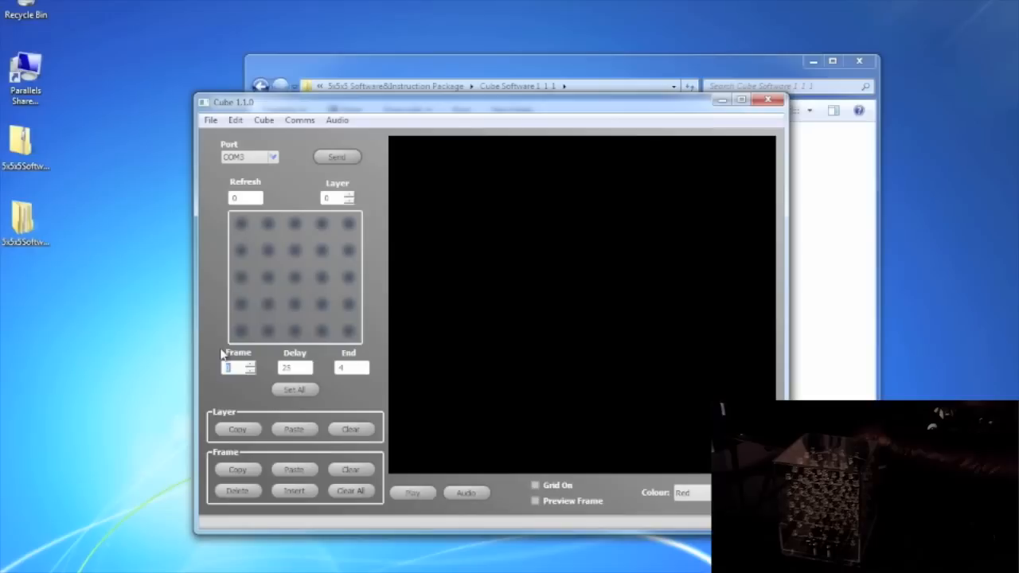
pyautogui.click(241, 331)
pyautogui.click(268, 331)
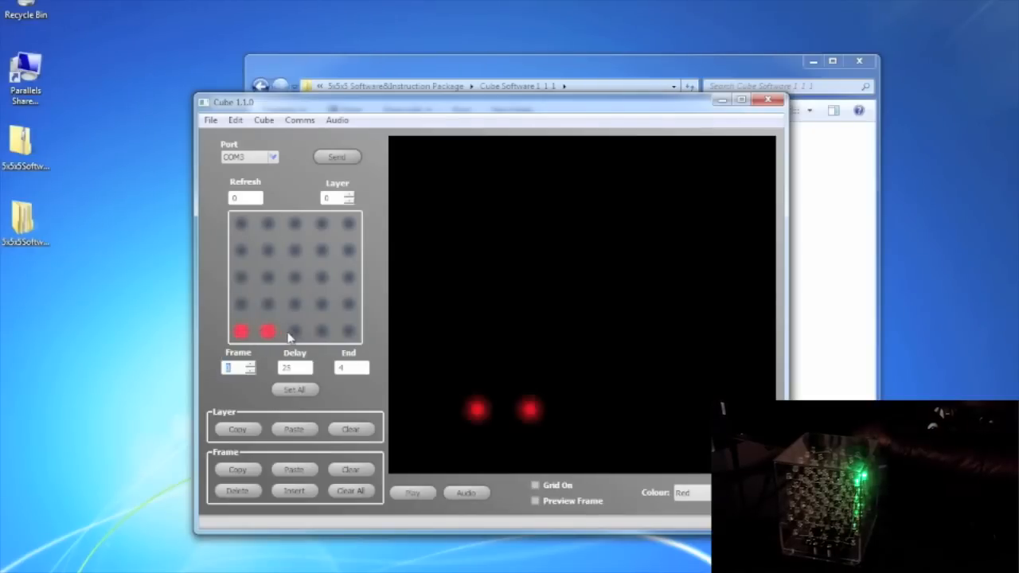
pyautogui.click(294, 331)
pyautogui.click(322, 331)
pyautogui.click(348, 331)
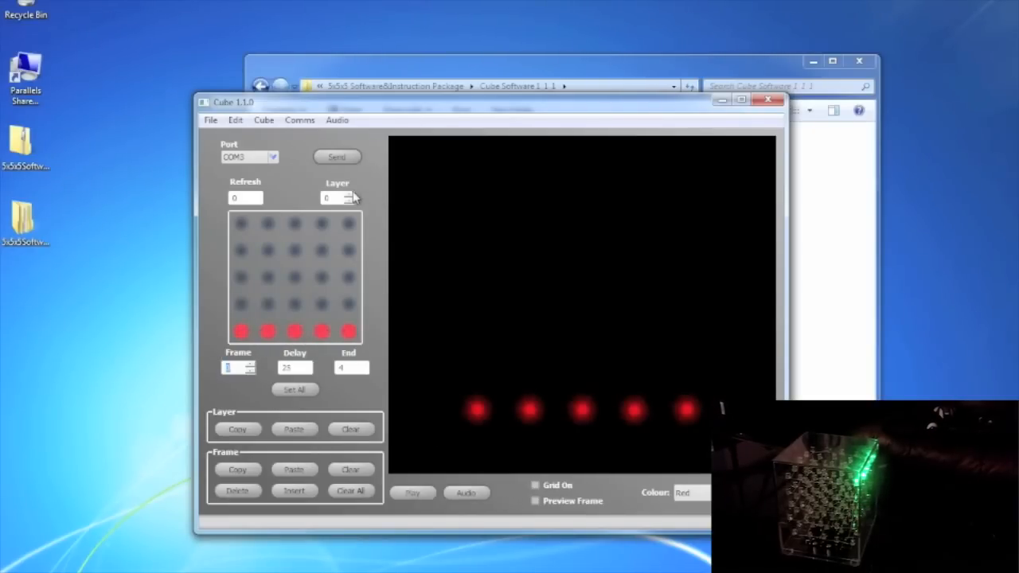
# On frame 1, layer 1, light all five fourth-row LEDs red.
pyautogui.click(350, 196)
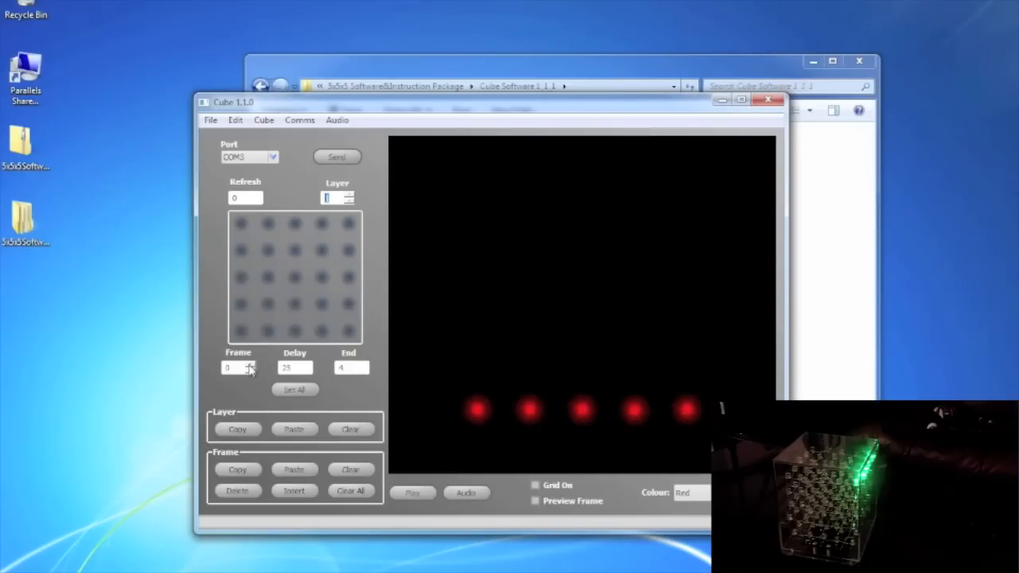
pyautogui.click(250, 364)
pyautogui.click(347, 304)
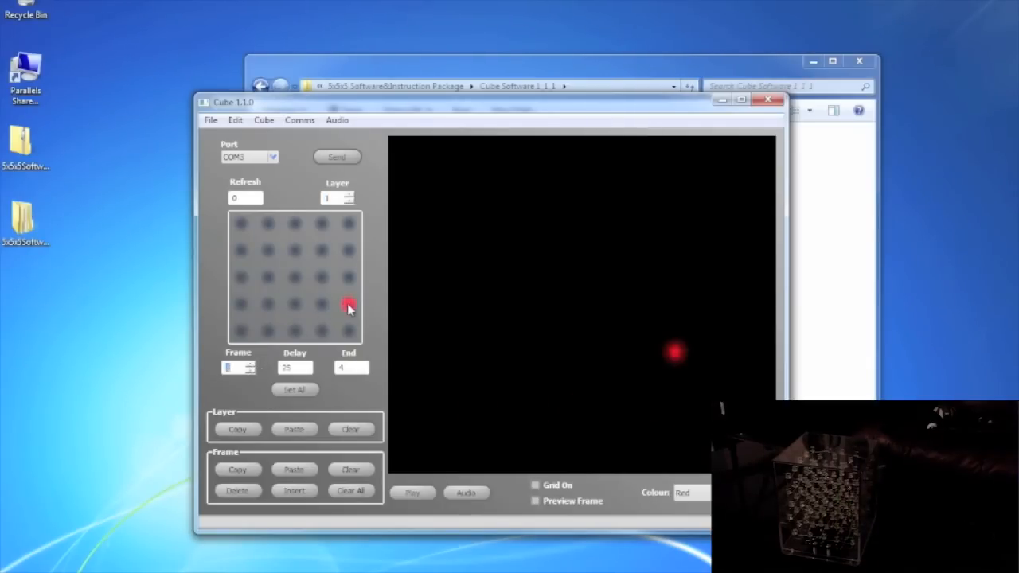
pyautogui.click(321, 304)
pyautogui.click(295, 303)
pyautogui.click(268, 303)
pyautogui.click(243, 303)
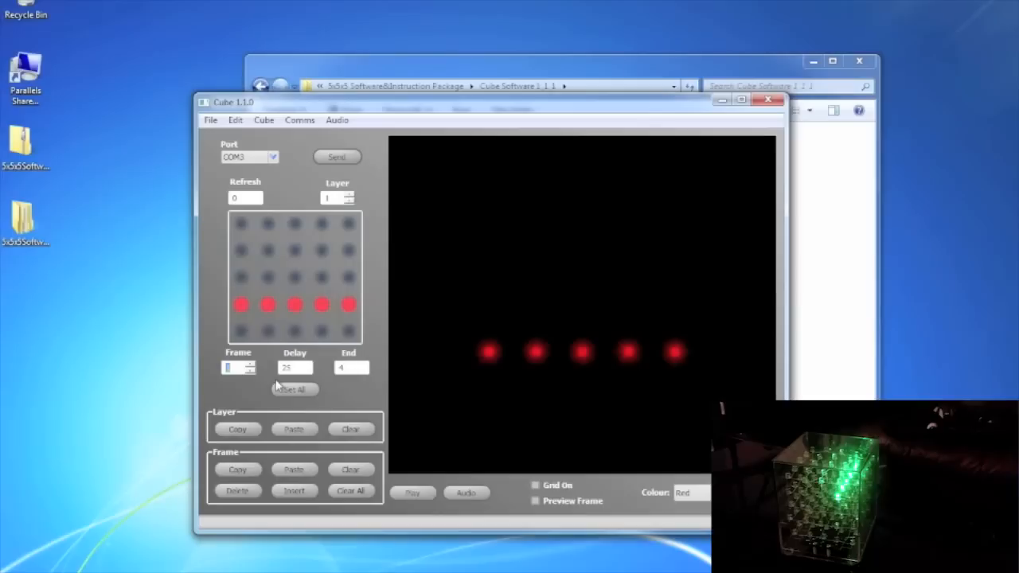
# On frame 2, layer 2, light all five middle-row LEDs red, then return to frame 1.
pyautogui.click(251, 364)
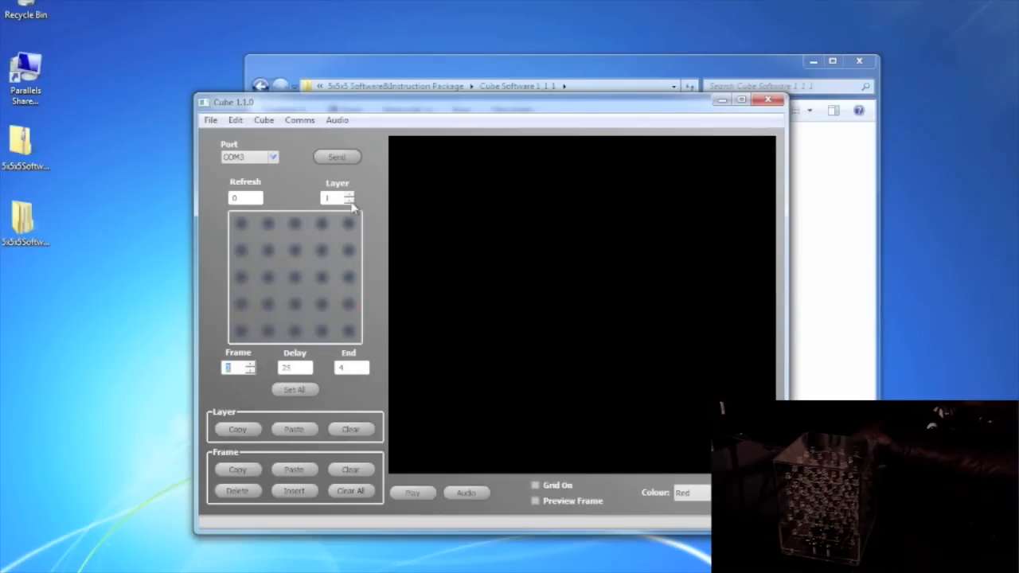
pyautogui.click(350, 195)
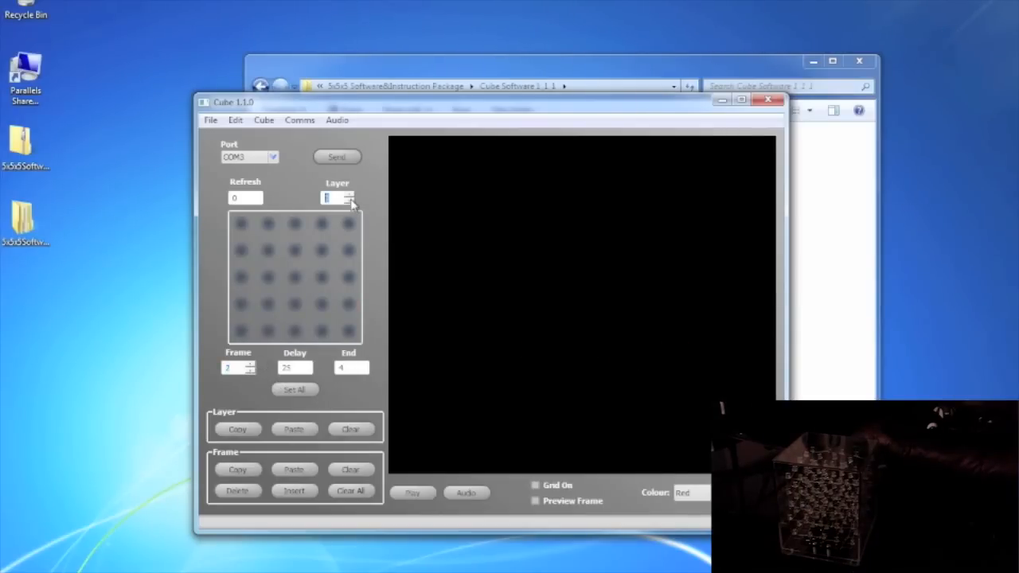
pyautogui.click(349, 275)
pyautogui.click(319, 276)
pyautogui.click(293, 277)
pyautogui.click(267, 277)
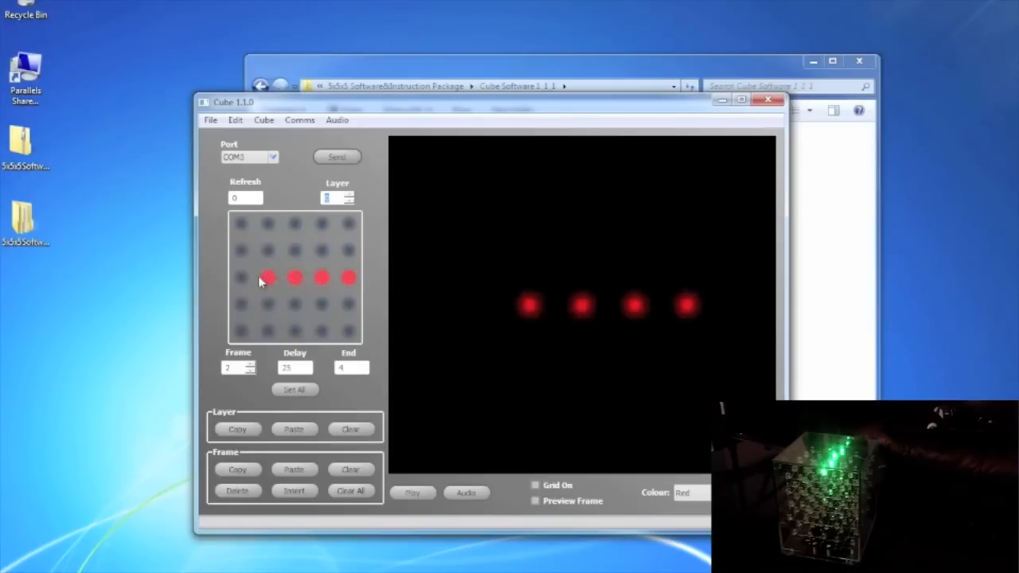
pyautogui.click(242, 277)
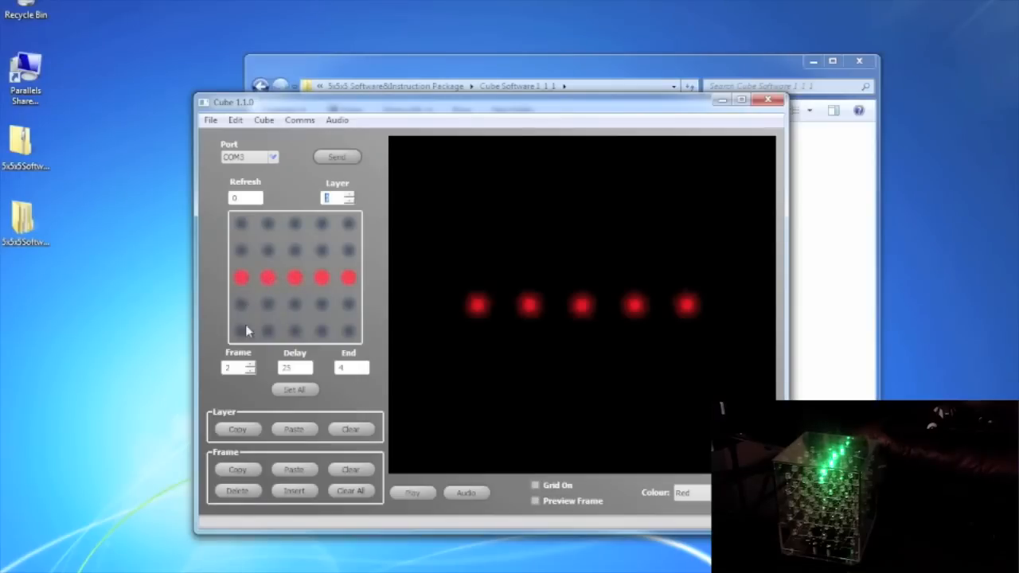
pyautogui.click(250, 371)
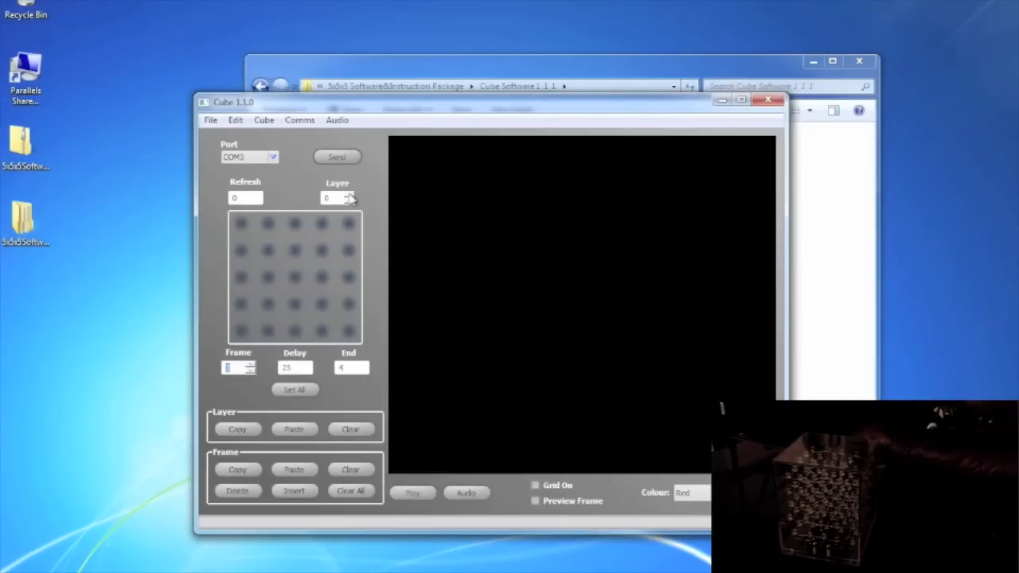
# On frame 3, light all five second-row LEDs red.
pyautogui.click(350, 197)
pyautogui.click(349, 251)
pyautogui.click(321, 252)
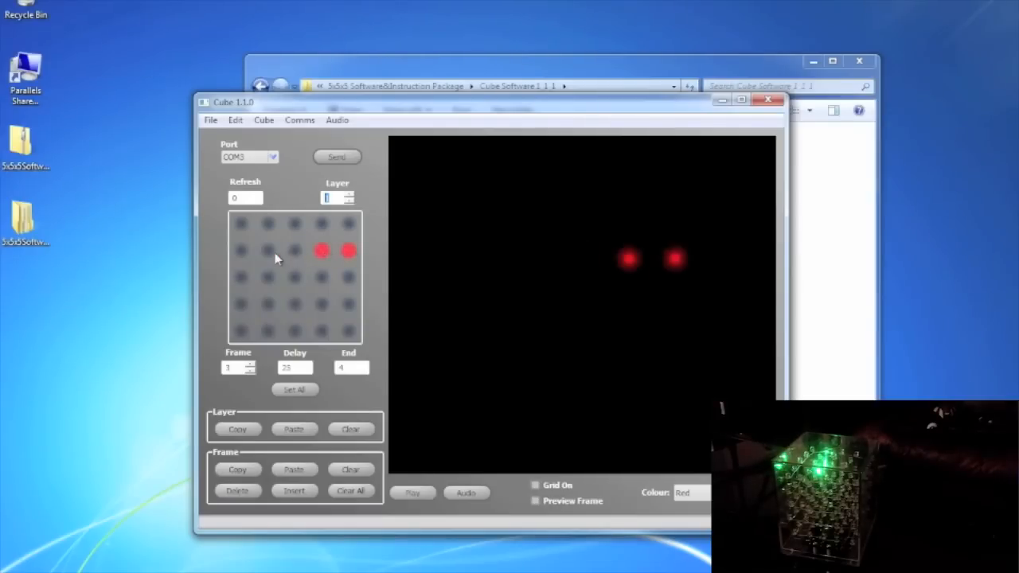
pyautogui.click(267, 251)
pyautogui.click(294, 252)
pyautogui.click(240, 251)
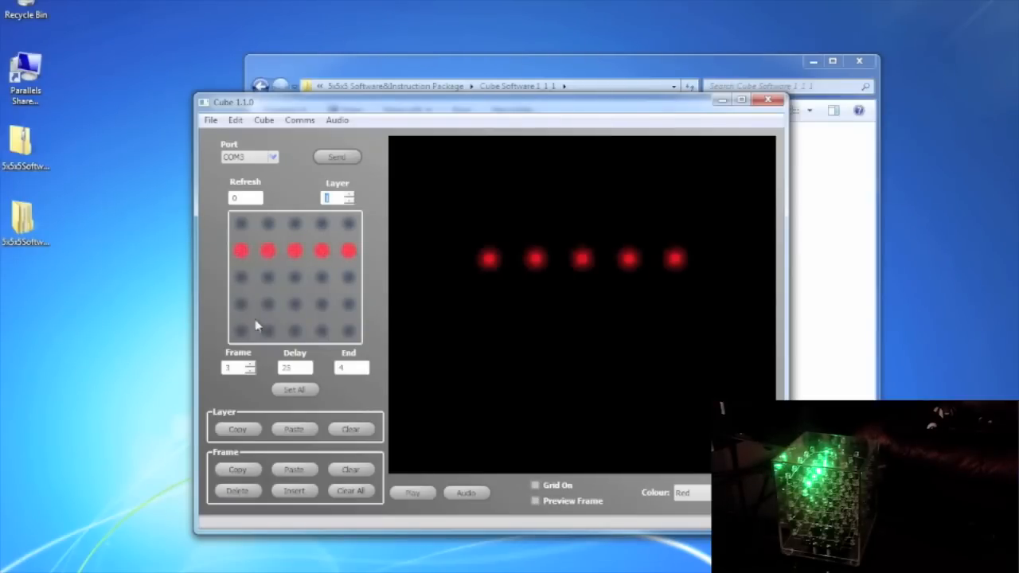
# On frame 4, light all five top-row LEDs red.
pyautogui.click(251, 370)
pyautogui.click(349, 195)
pyautogui.click(349, 225)
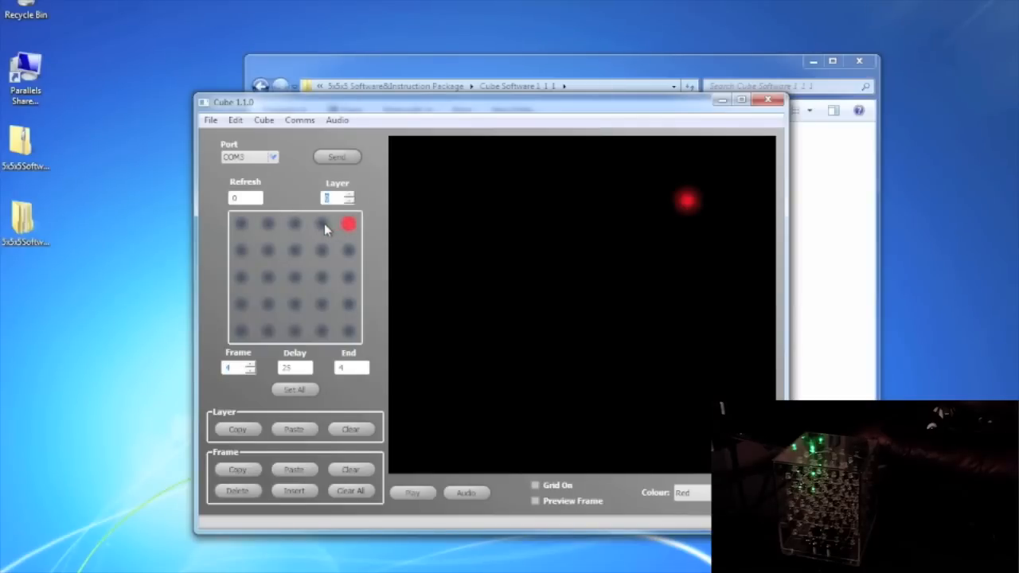
pyautogui.click(322, 224)
pyautogui.click(295, 225)
pyautogui.click(267, 225)
pyautogui.click(241, 225)
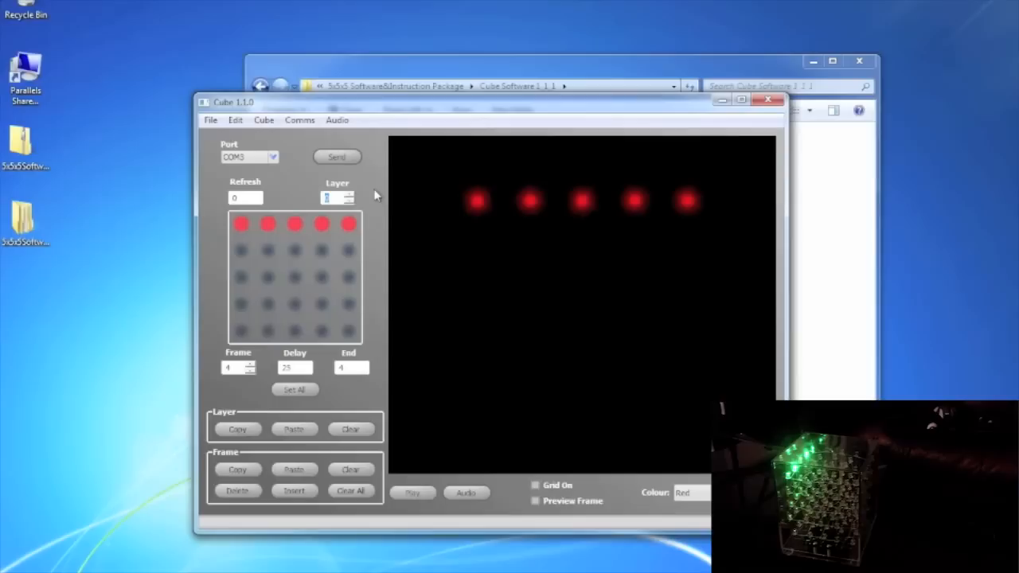
pyautogui.click(413, 494)
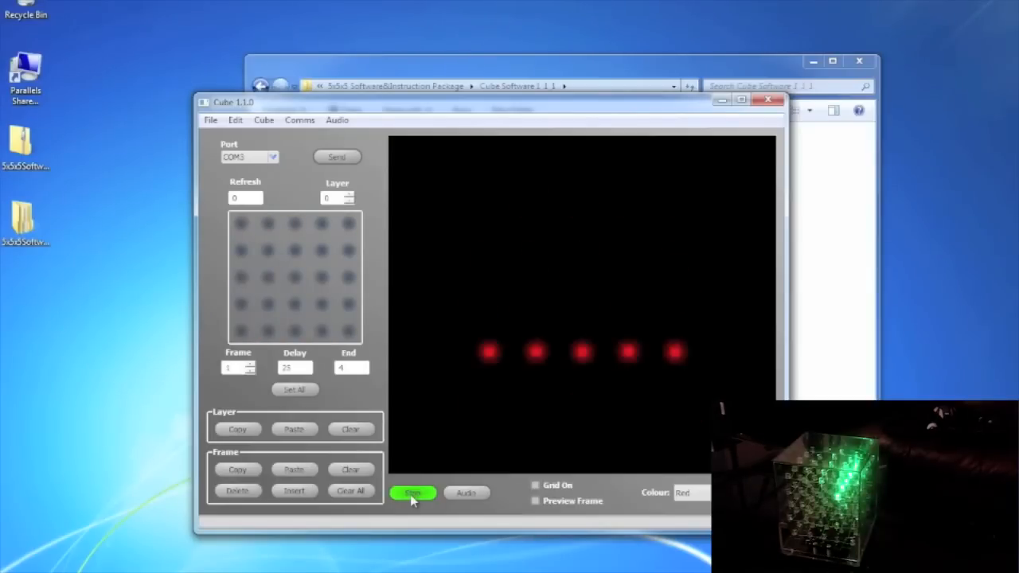
pyautogui.click(412, 495)
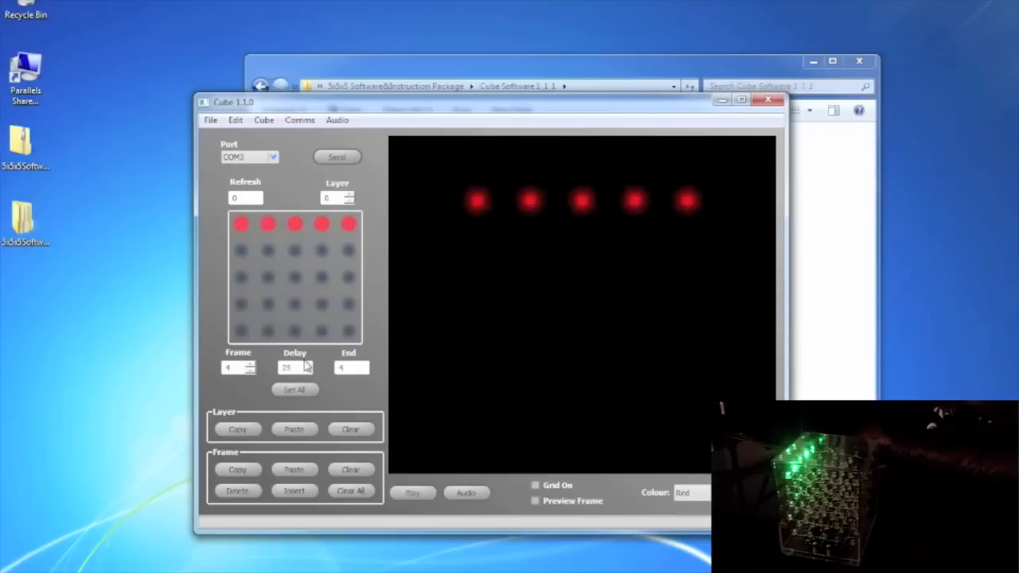
pyautogui.moveTo(303, 368); pyautogui.dragTo(253, 370)
# Apply a delay of 30 to all frames and play the animation.
pyautogui.write('30')
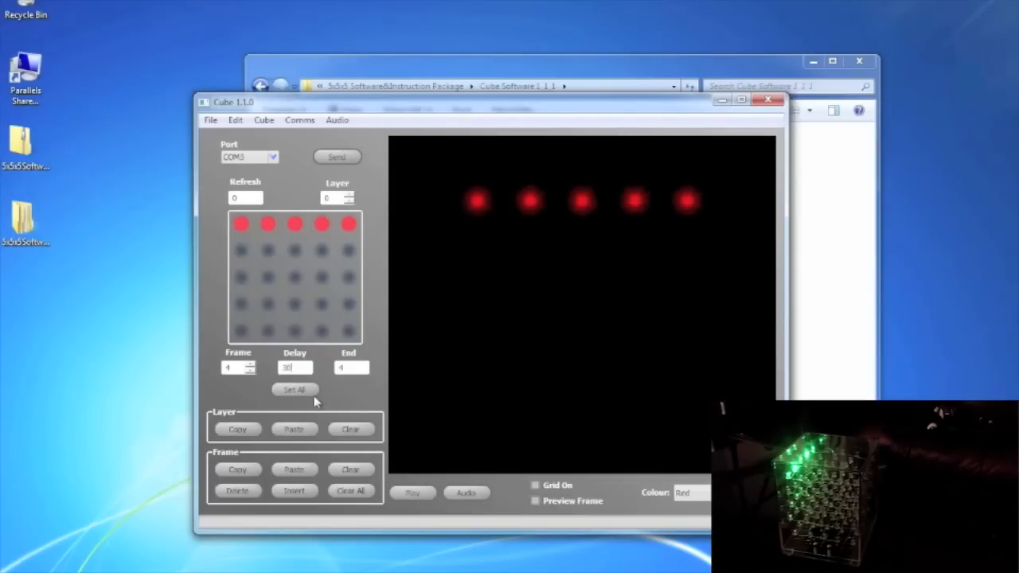
pyautogui.click(295, 391)
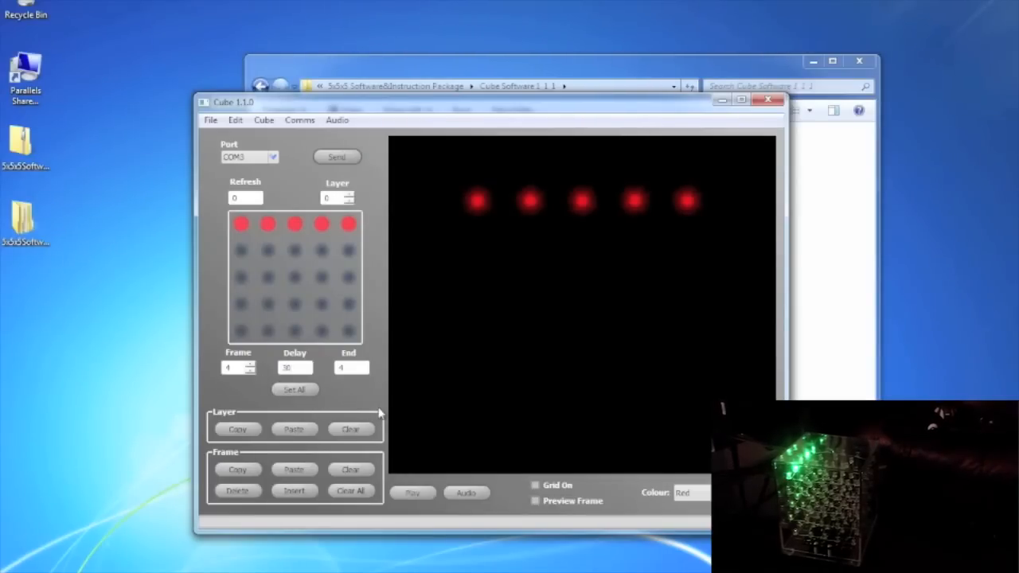
pyautogui.click(421, 496)
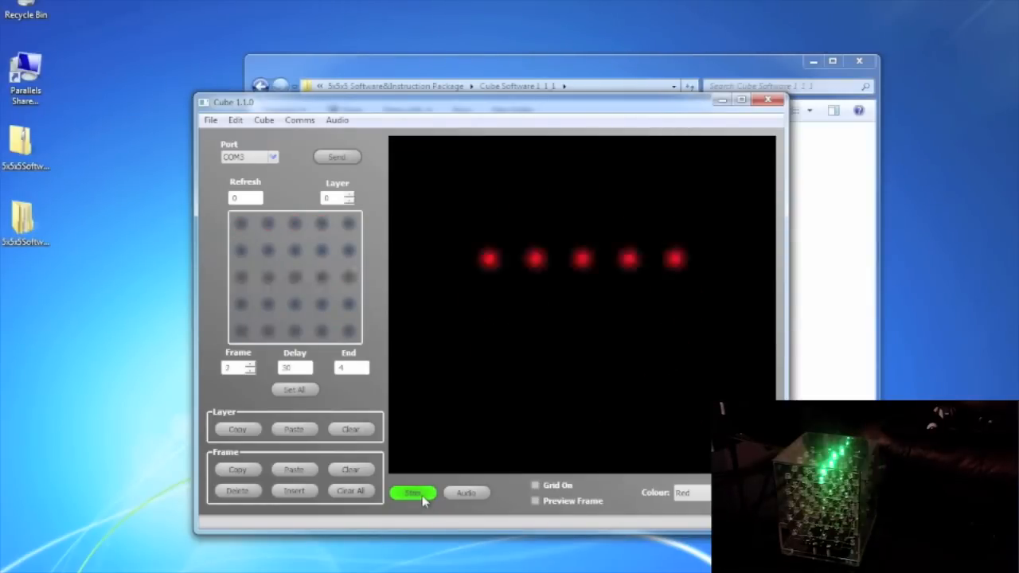
# Stop playback and switch off Real Time output to the cube.
pyautogui.click(422, 496)
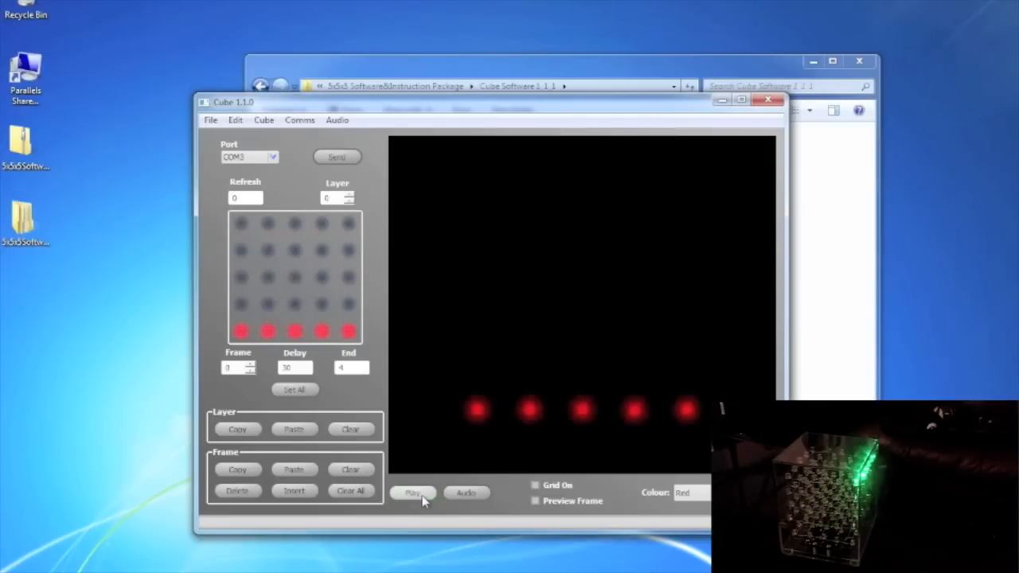
pyautogui.click(309, 121)
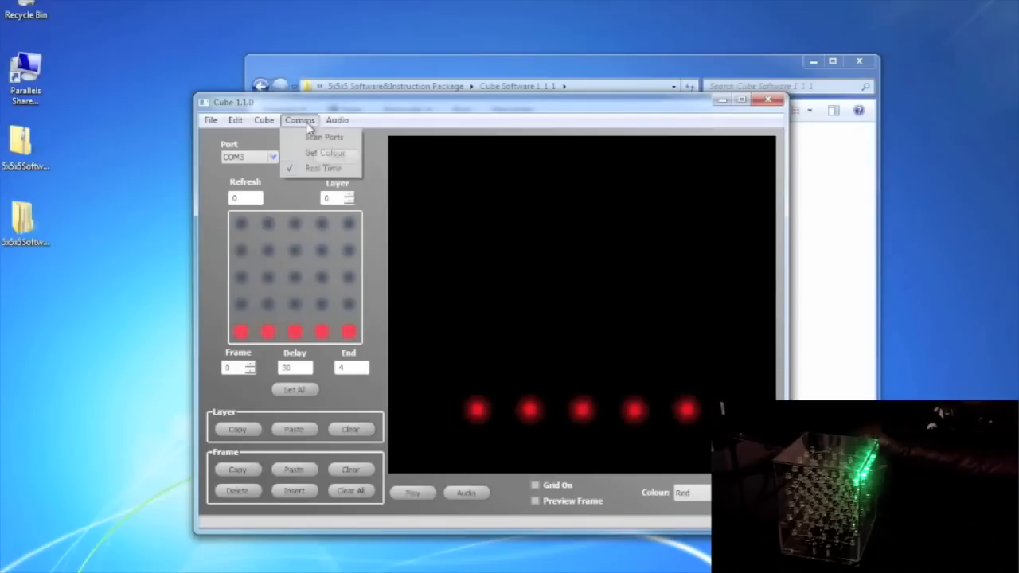
pyautogui.click(326, 169)
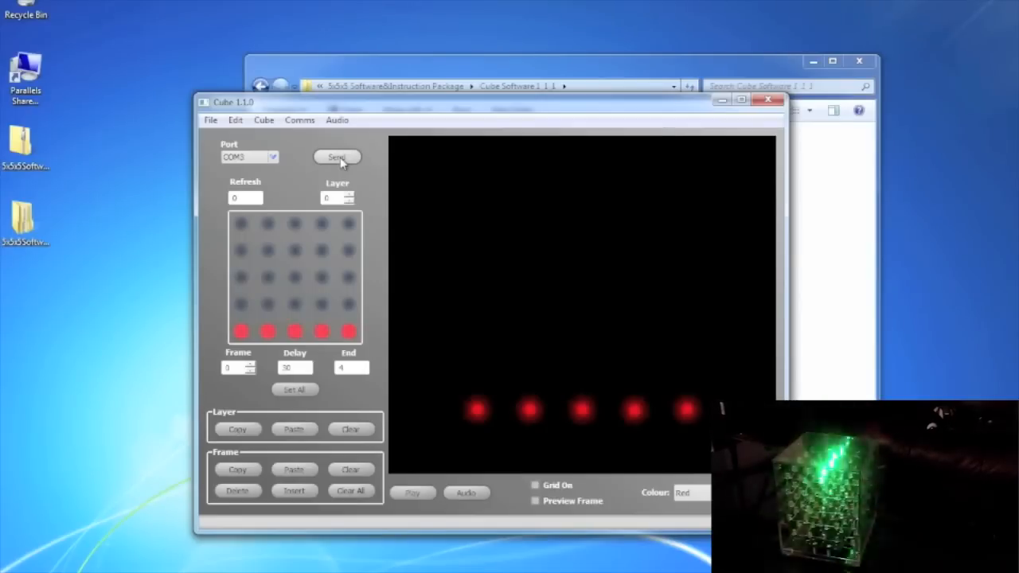
# Change the Refresh value from 0 to 10.
pyautogui.click(242, 198)
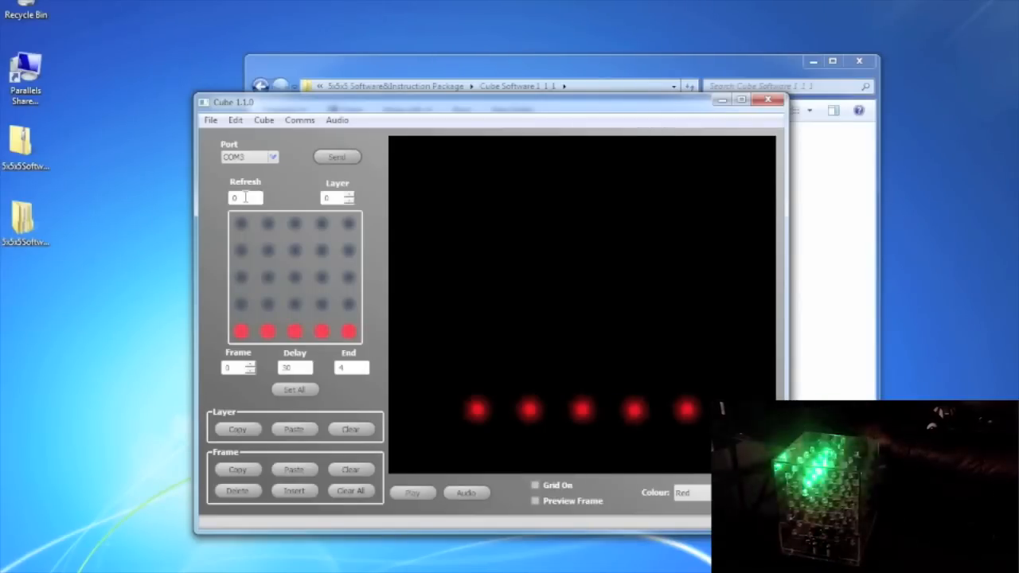
pyautogui.moveTo(242, 199); pyautogui.dragTo(219, 200)
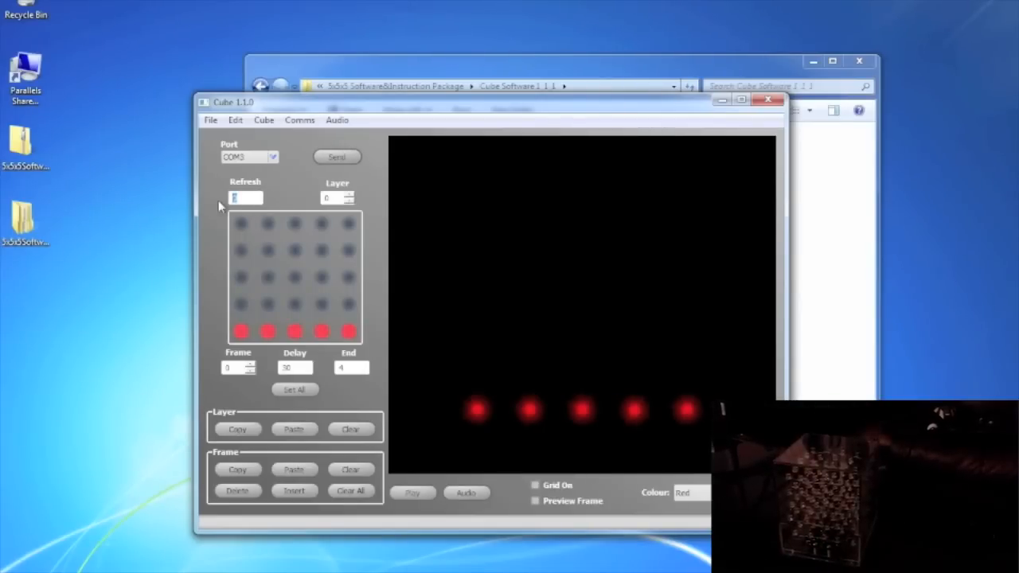
pyautogui.write('10')
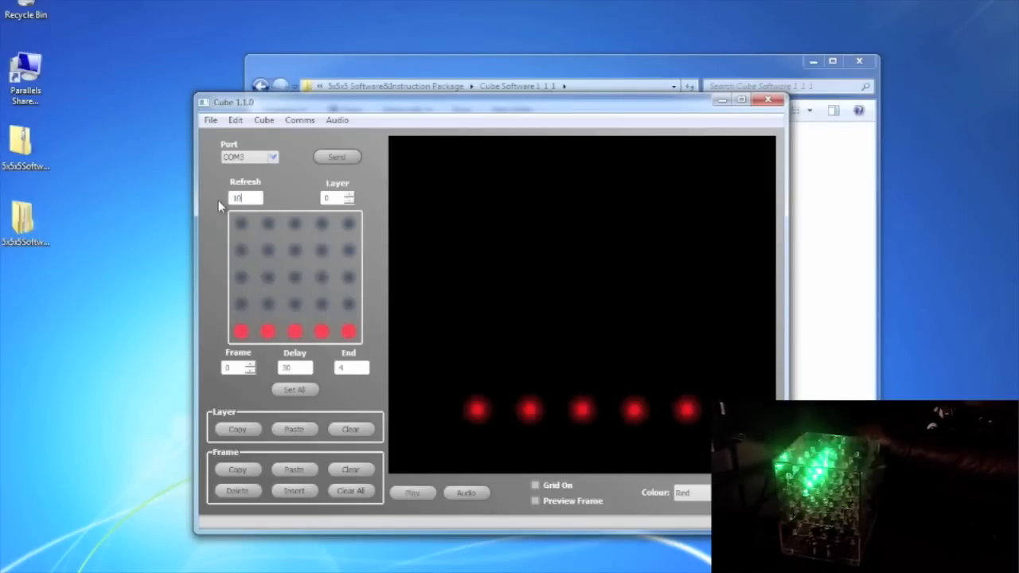